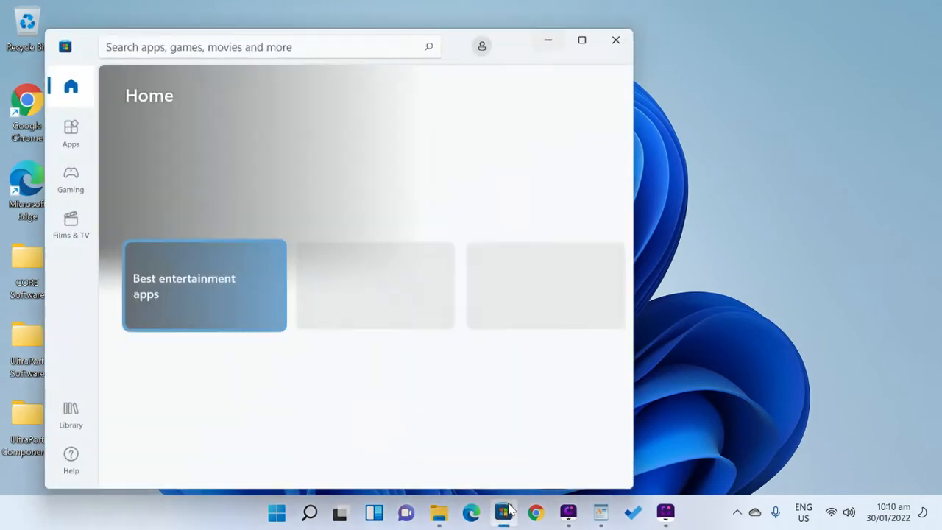
- Search the Microsoft Store for HL7
{"action": "left_click", "coordinate": [108, 46]}
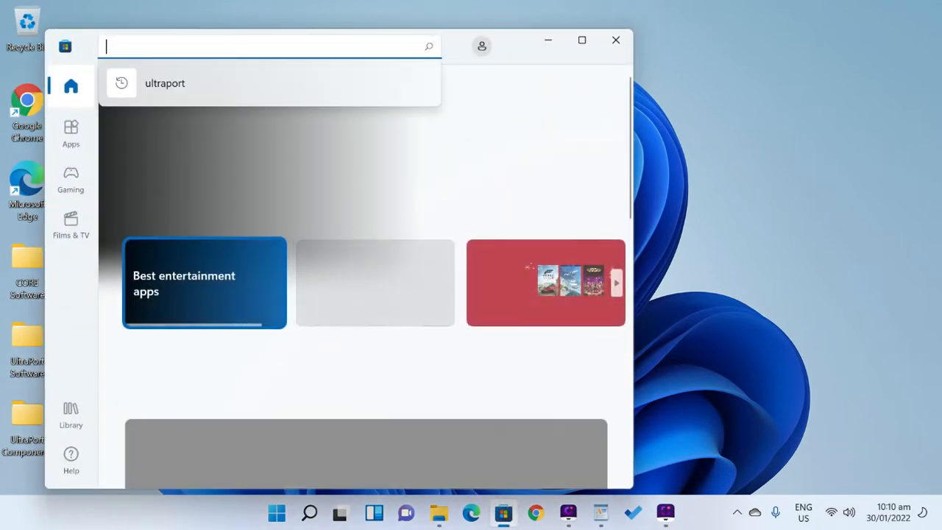
{"action": "type", "text": "HL7"}
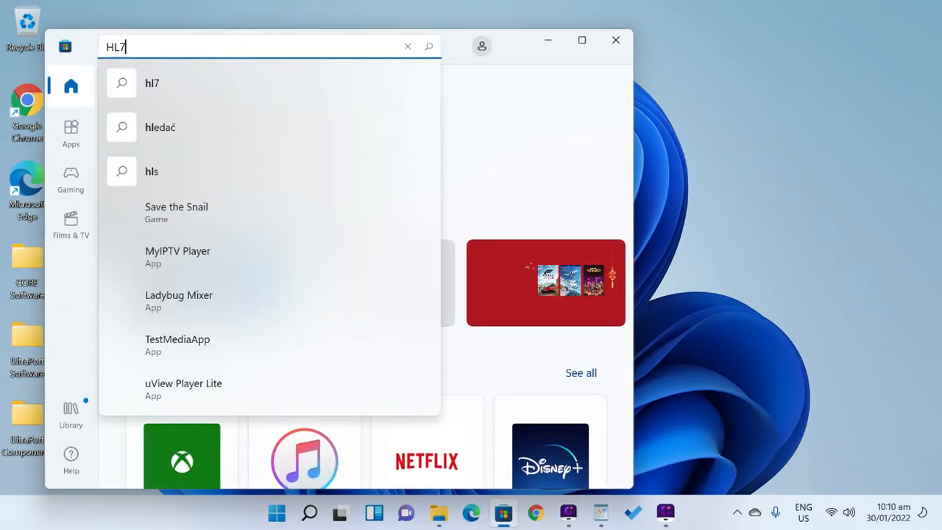
{"action": "key", "text": "Return"}
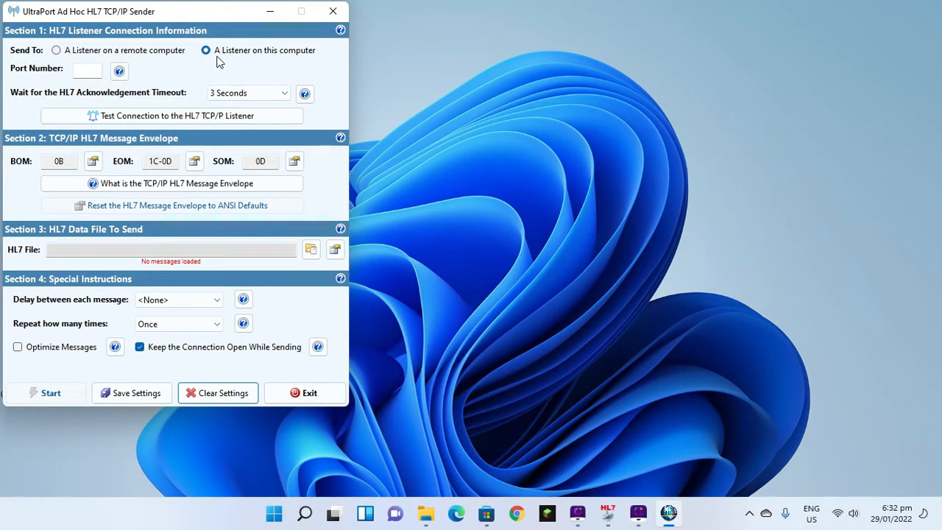
- Configure the sender with port number 7000 and the demo HL7 data file, and save the settings
{"action": "left_click", "coordinate": [97, 73]}
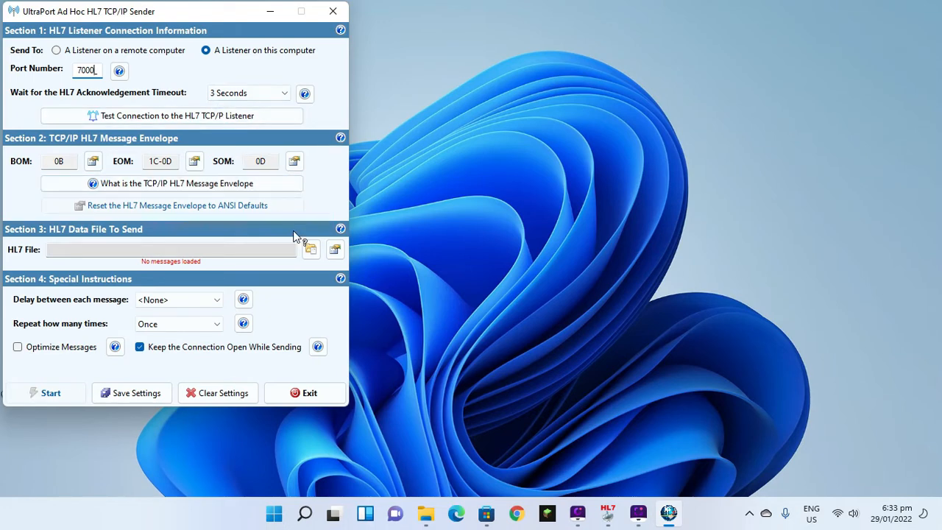
{"action": "left_click", "coordinate": [339, 253]}
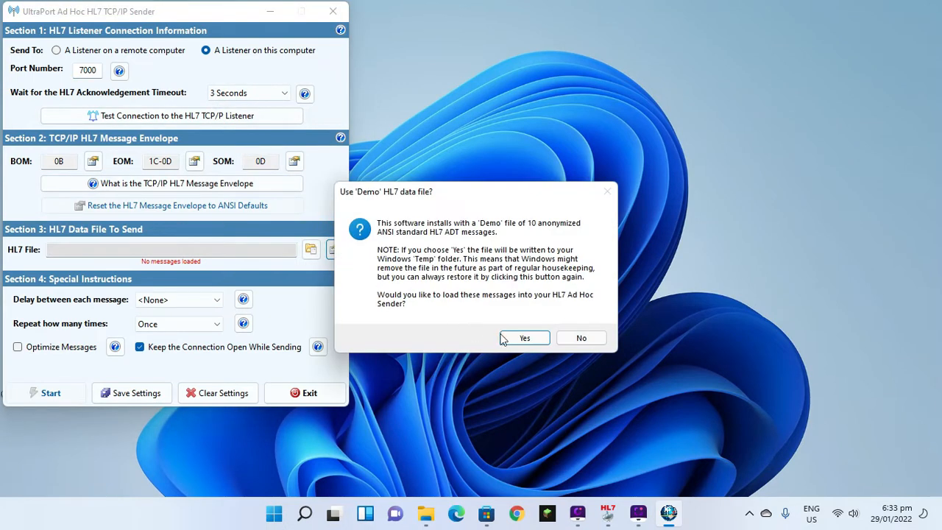
{"action": "left_click", "coordinate": [512, 339]}
{"action": "left_click", "coordinate": [540, 309]}
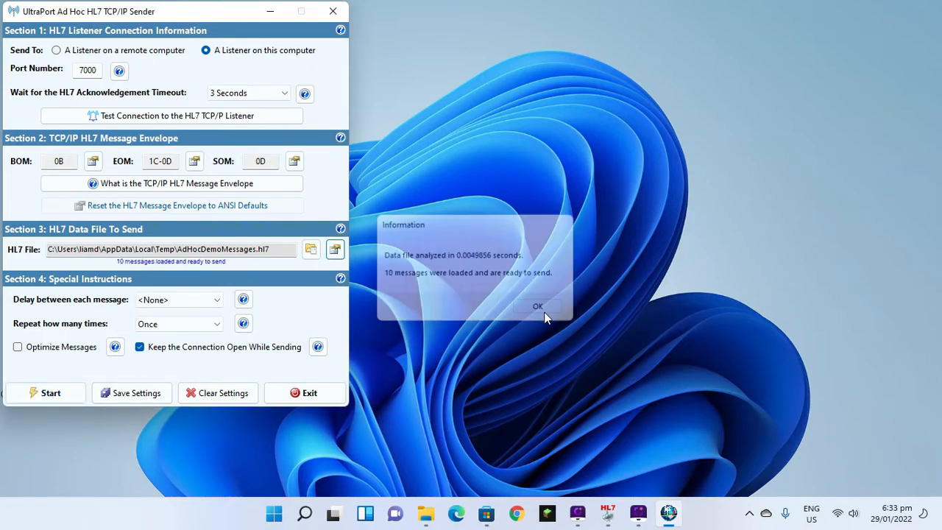
{"action": "left_click", "coordinate": [145, 389]}
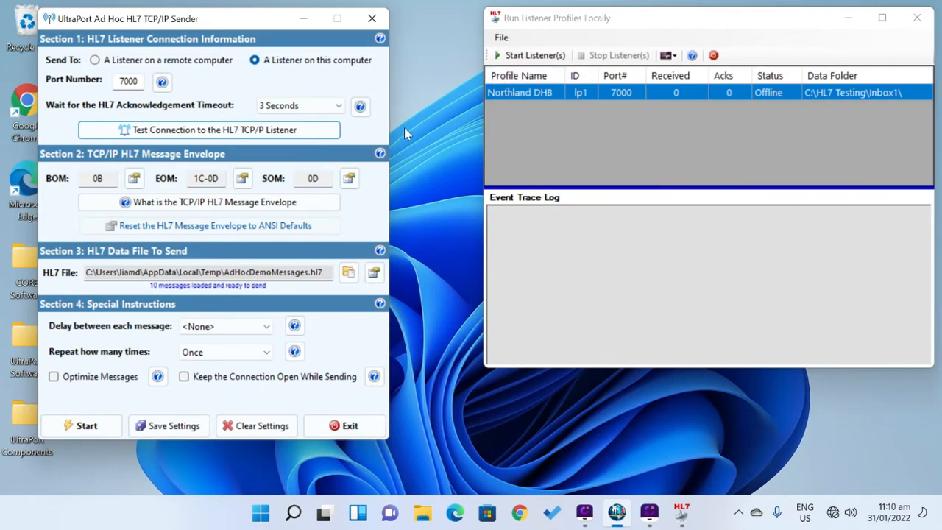
- Test the sender's connection to the HL7 listener on this computer
{"action": "left_click", "coordinate": [326, 132]}
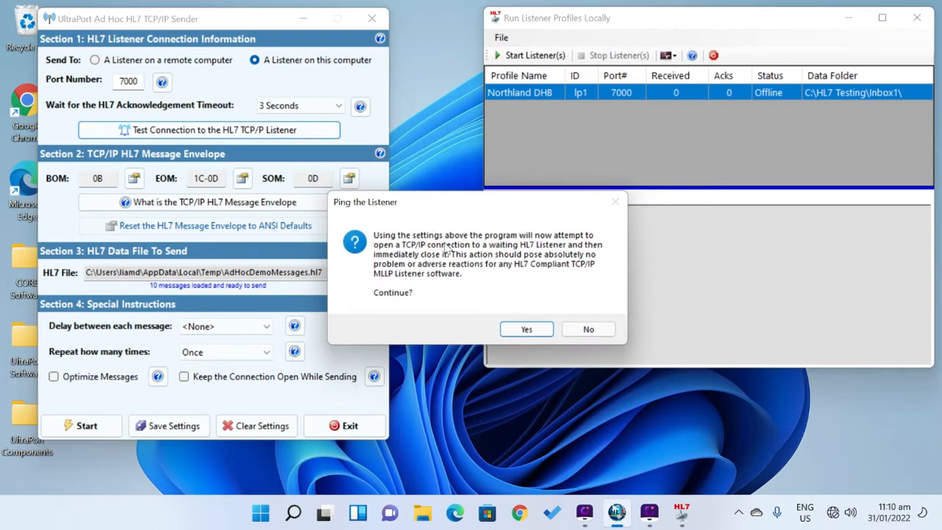
{"action": "left_click", "coordinate": [523, 329]}
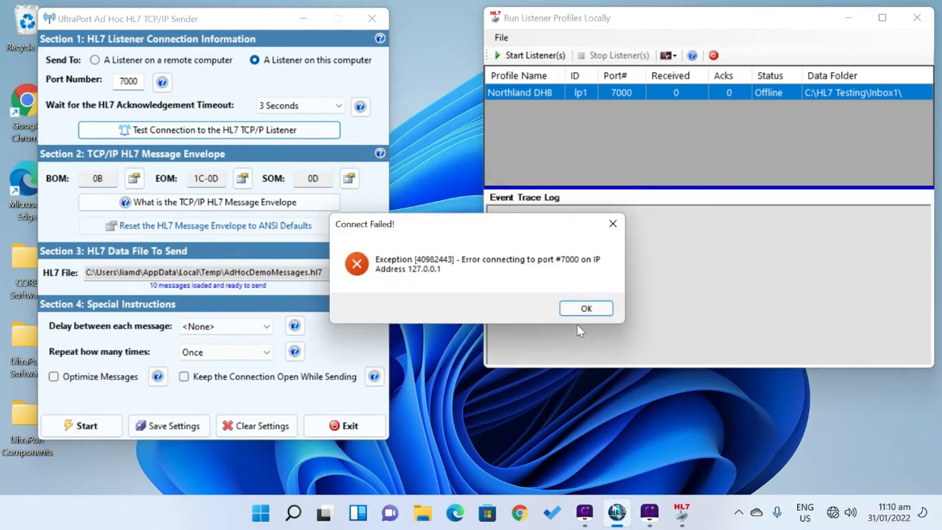
{"action": "left_click", "coordinate": [593, 314]}
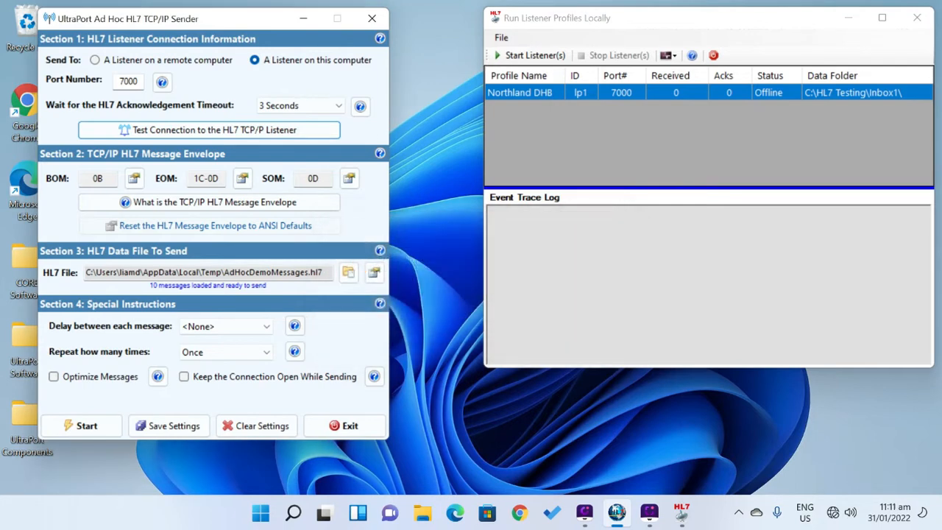
- Start the Northland DHB listener and retest the sender's connection to it
{"action": "left_click", "coordinate": [549, 61]}
{"action": "left_click", "coordinate": [549, 61]}
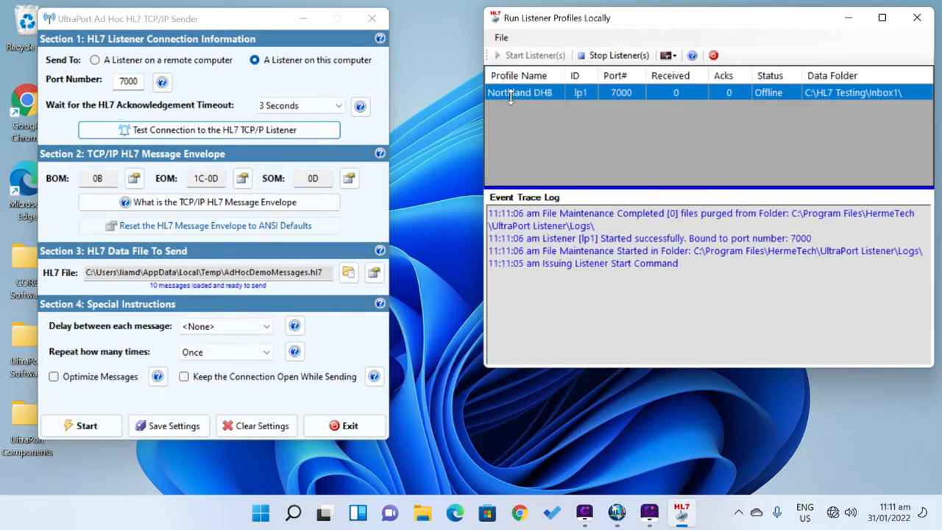
{"action": "left_click", "coordinate": [328, 137]}
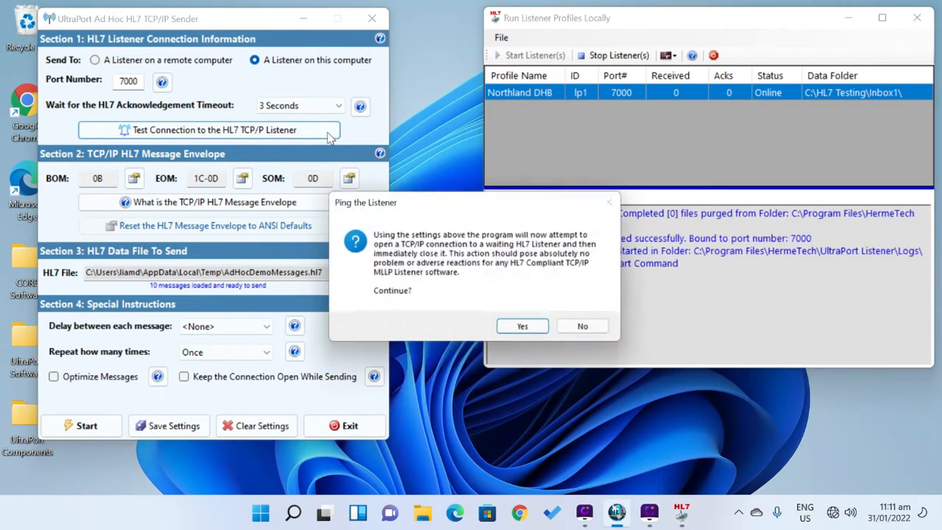
{"action": "left_click", "coordinate": [539, 326]}
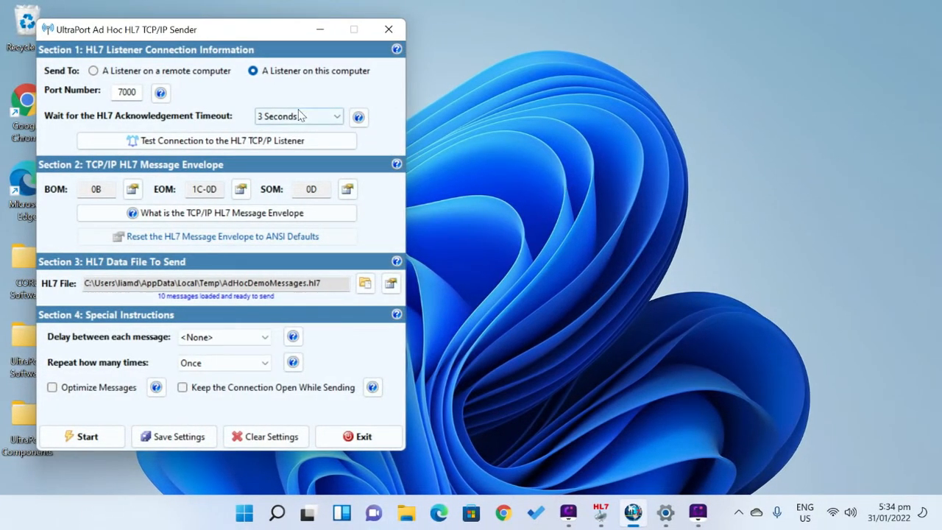
- Point the sender to a listener on a remote computer at 192.168.1.23 and test the connection
{"action": "left_click", "coordinate": [195, 77]}
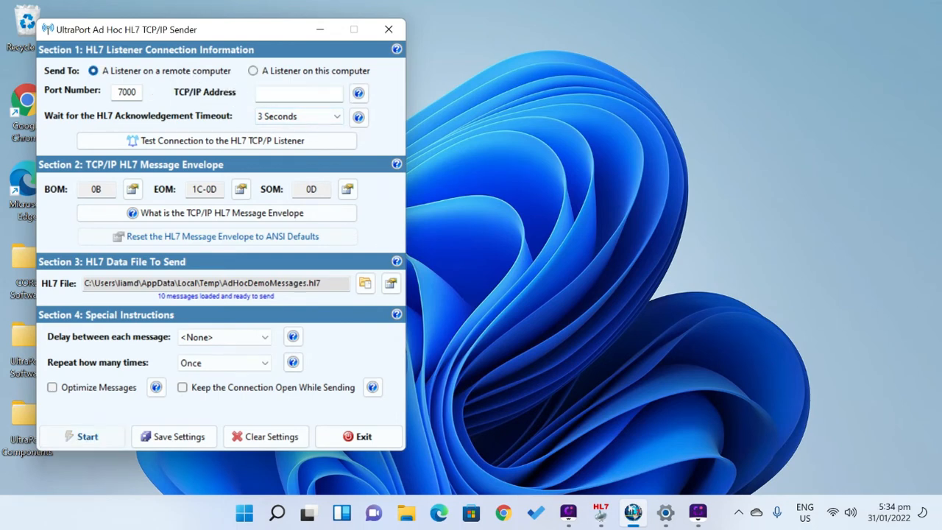
{"action": "left_click", "coordinate": [299, 94]}
{"action": "type", "text": "192.168.1.23"}
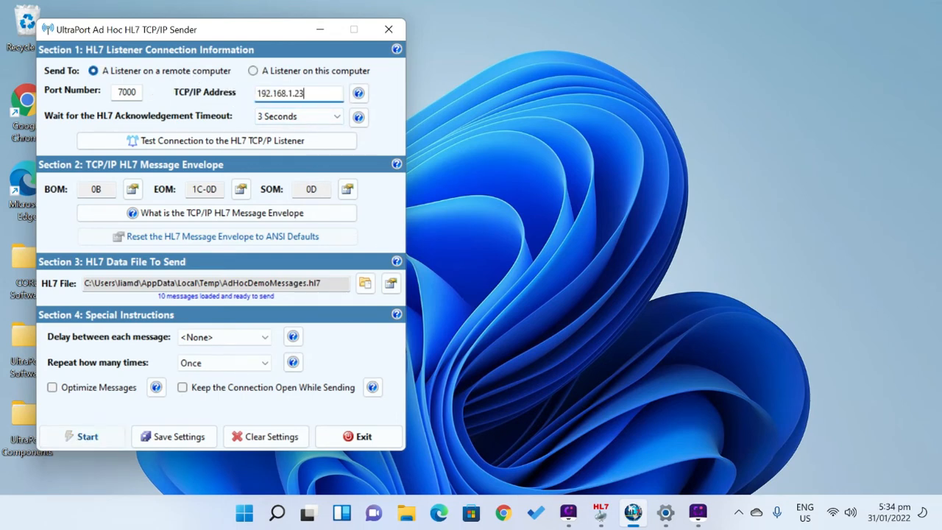
{"action": "left_click", "coordinate": [280, 142]}
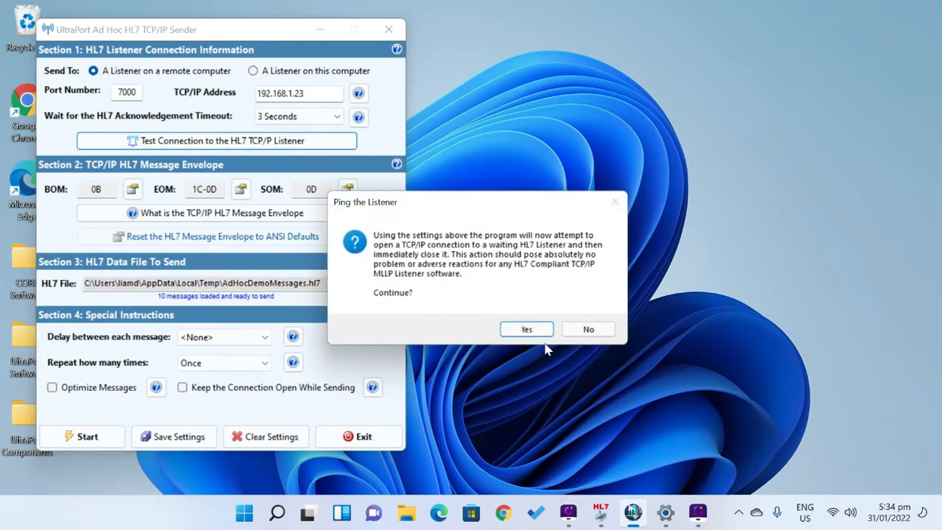
{"action": "left_click", "coordinate": [536, 331]}
{"action": "left_click", "coordinate": [590, 308]}
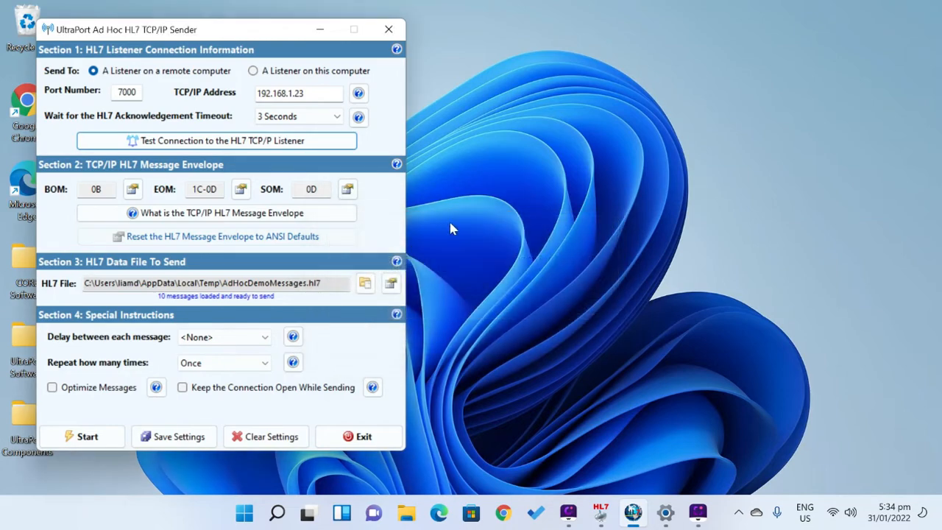
- Direct the sender to the listener on this computer and send the loaded demo HL7 messages
{"action": "left_click", "coordinate": [280, 73]}
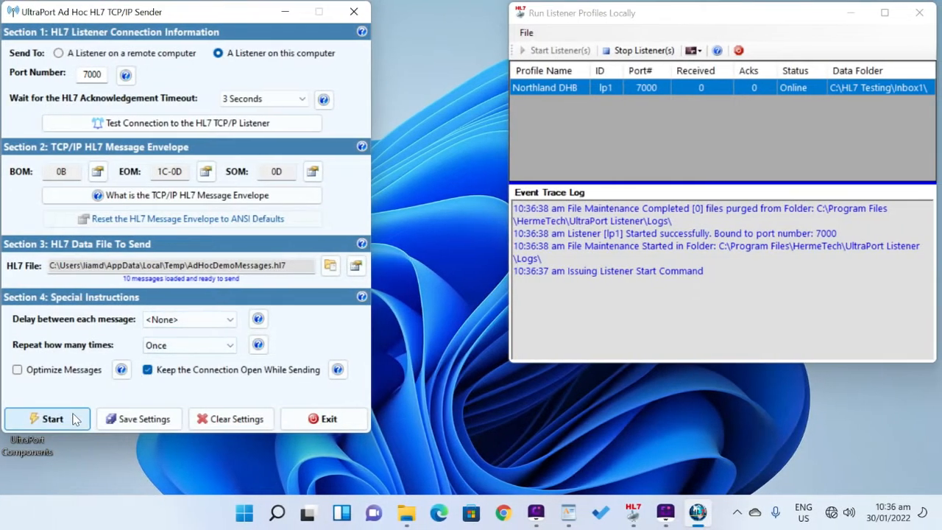
{"action": "left_click", "coordinate": [73, 416]}
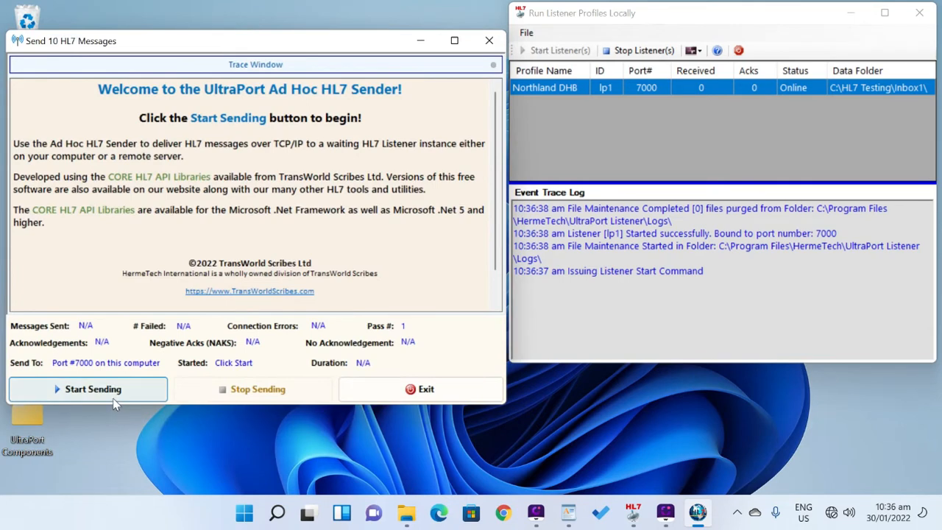
{"action": "left_click", "coordinate": [113, 395]}
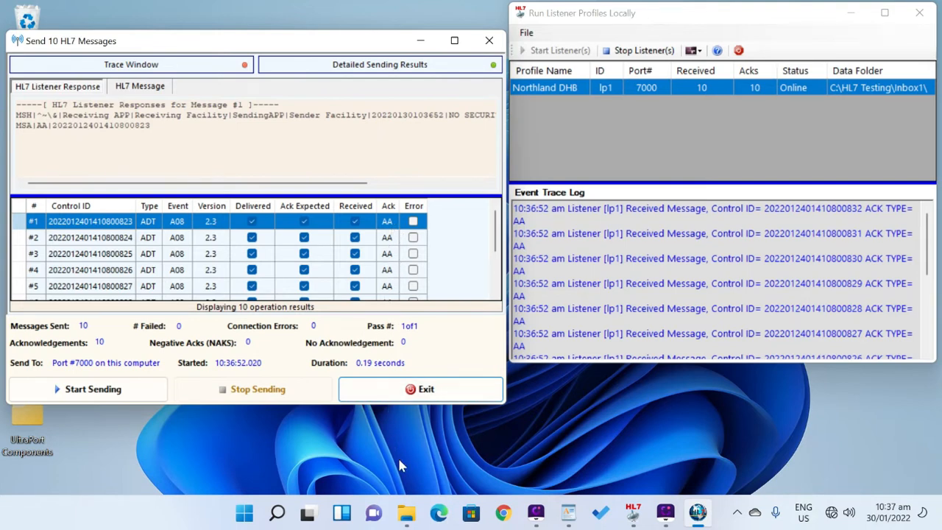
- Examine the received HL7 files in the Inbox1 folder, then minimize the folder window
{"action": "mouse_move", "coordinate": [406, 513]}
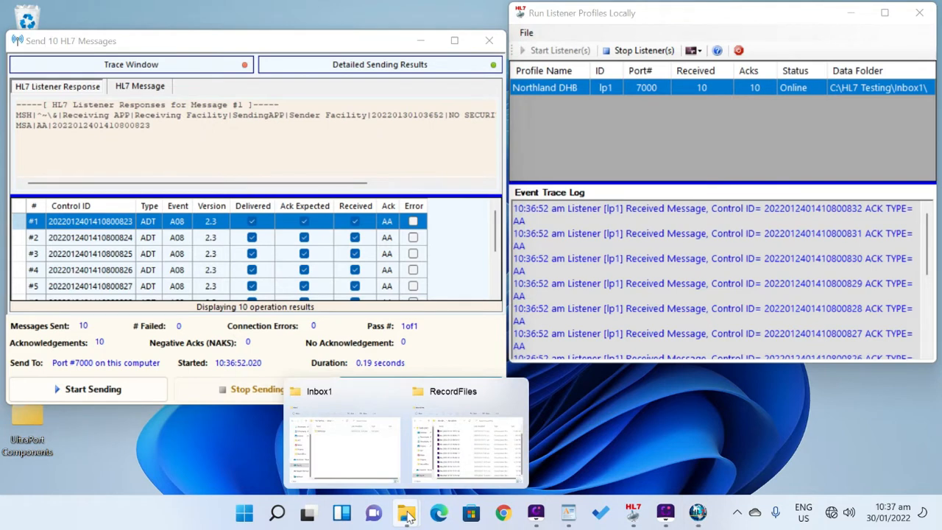
{"action": "left_click", "coordinate": [383, 462]}
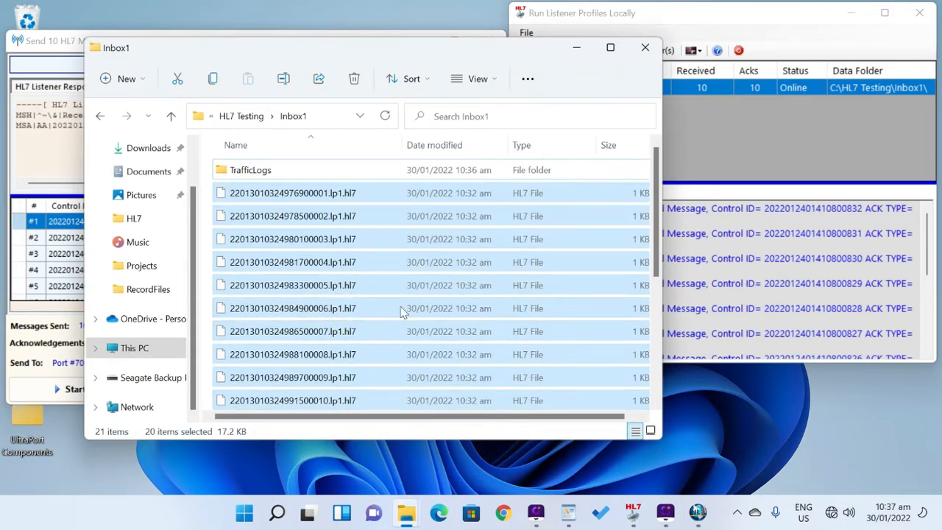
{"action": "scroll", "coordinate": [328, 321], "scroll_direction": "down", "scroll_amount": 4}
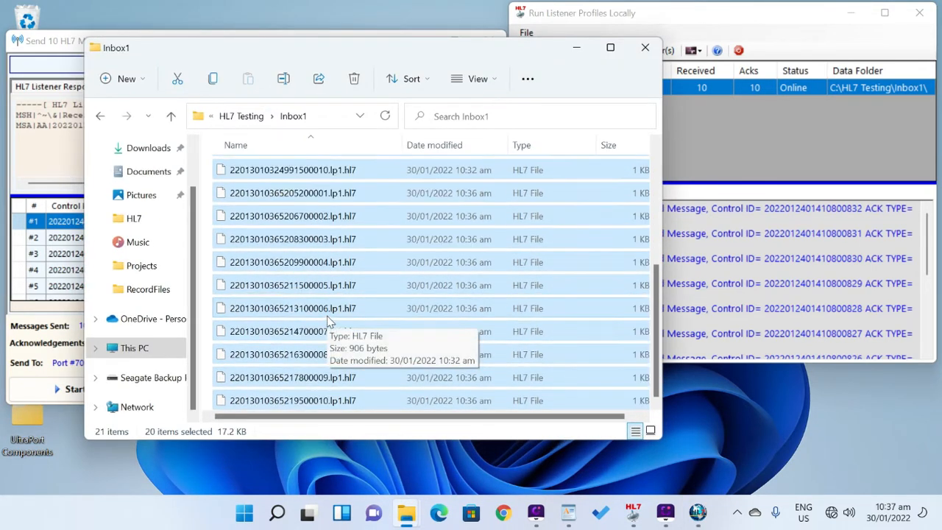
{"action": "left_click", "coordinate": [374, 455]}
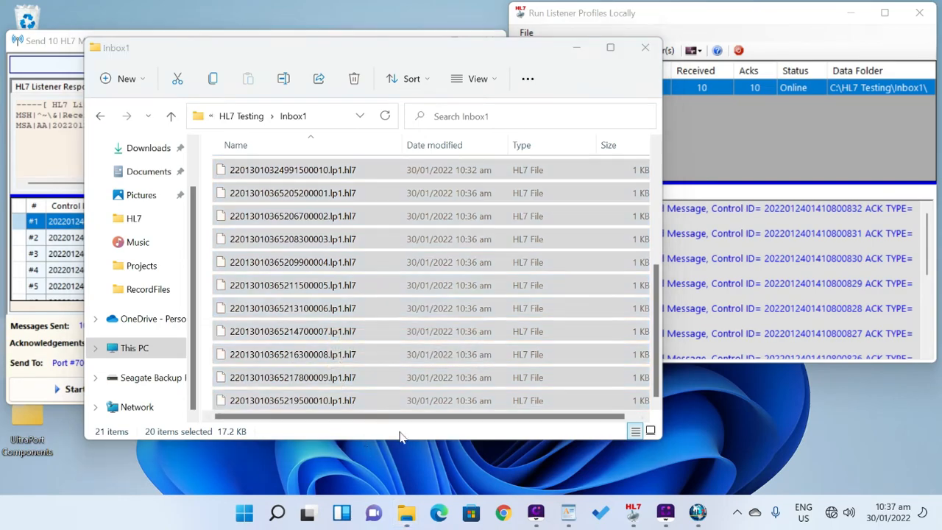
{"action": "left_click", "coordinate": [578, 52]}
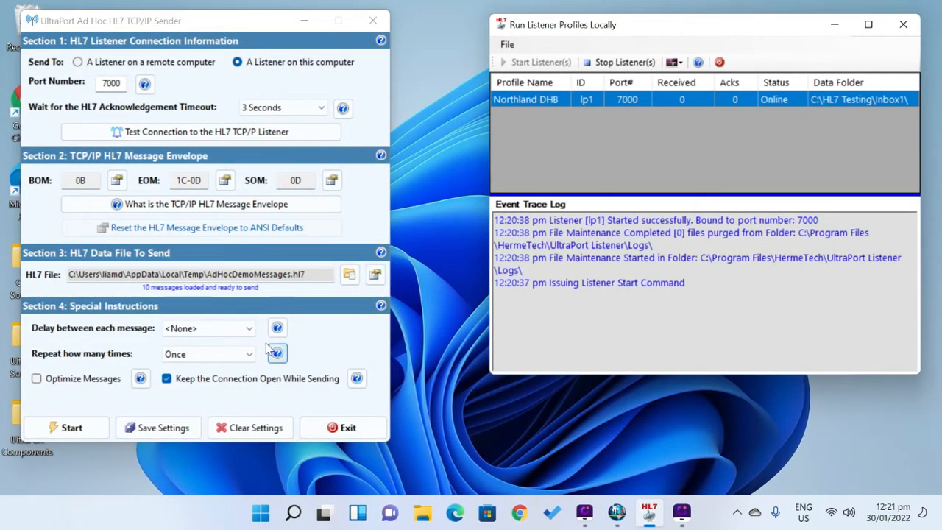
- Send the demo messages to the local listener repeated 50 times and review the detailed sending results
{"action": "left_click", "coordinate": [243, 354]}
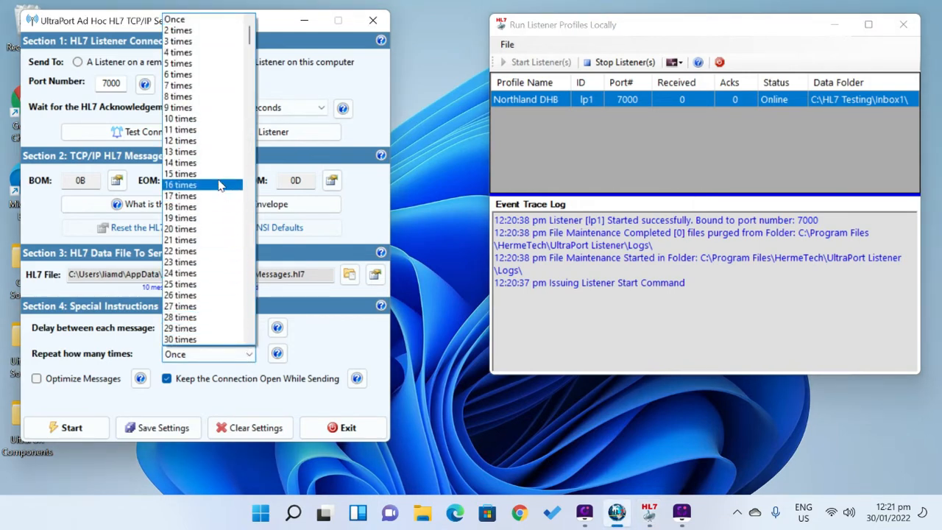
{"action": "scroll", "coordinate": [218, 285], "scroll_direction": "down", "scroll_amount": 2}
{"action": "scroll", "coordinate": [218, 285], "scroll_direction": "down", "scroll_amount": 7}
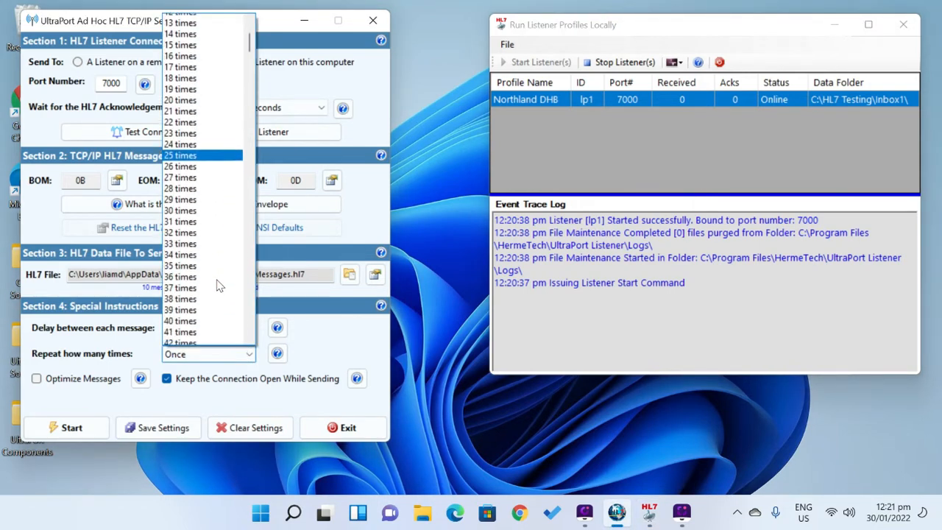
{"action": "left_click", "coordinate": [203, 263]}
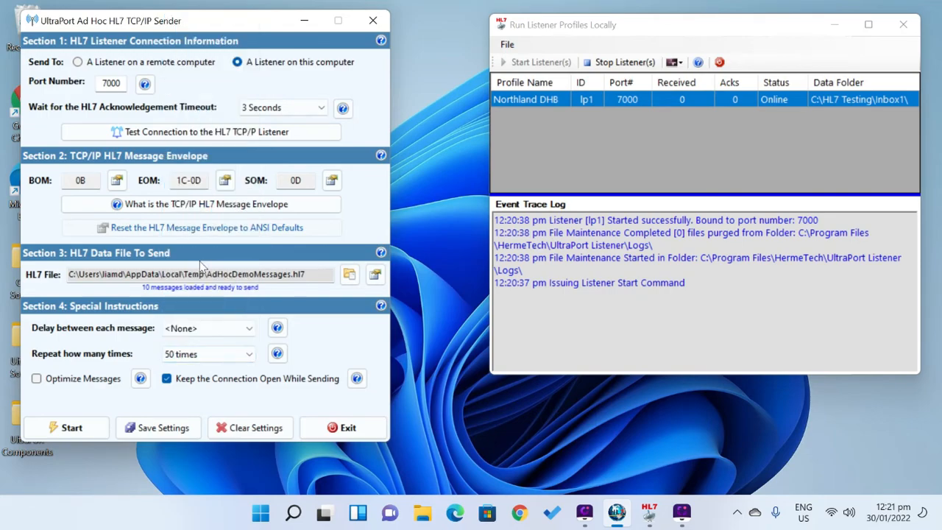
{"action": "left_click", "coordinate": [93, 429]}
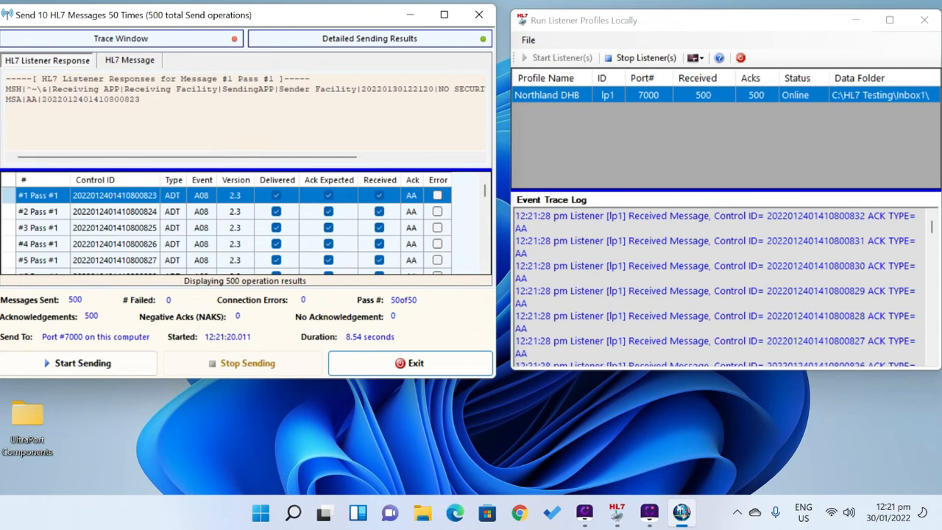
{"action": "left_click_drag", "start_coordinate": [485, 193], "coordinate": [487, 271]}
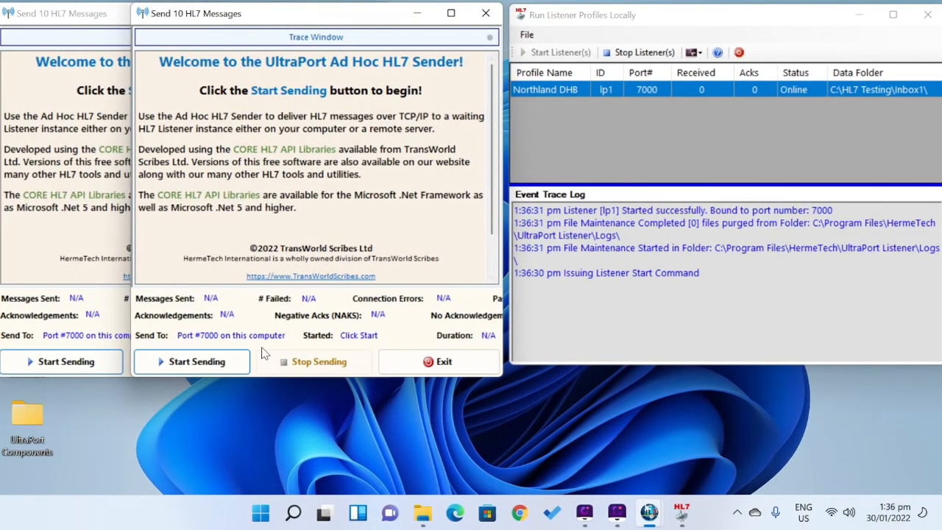
- Start sending the demo messages from both open sender windows at the same time
{"action": "left_click", "coordinate": [225, 361]}
{"action": "left_click", "coordinate": [93, 368]}
{"action": "left_click", "coordinate": [92, 372]}
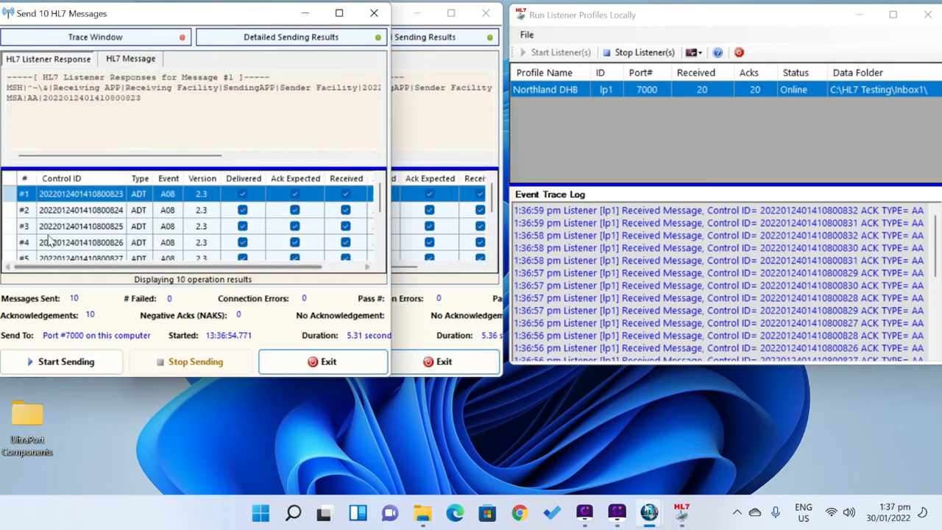
- Review the detailed sending results in both sender windows and bring up the Inbox1 folder to check the received files
{"action": "scroll", "coordinate": [53, 241], "scroll_direction": "down", "scroll_amount": 2}
{"action": "left_click", "coordinate": [417, 251]}
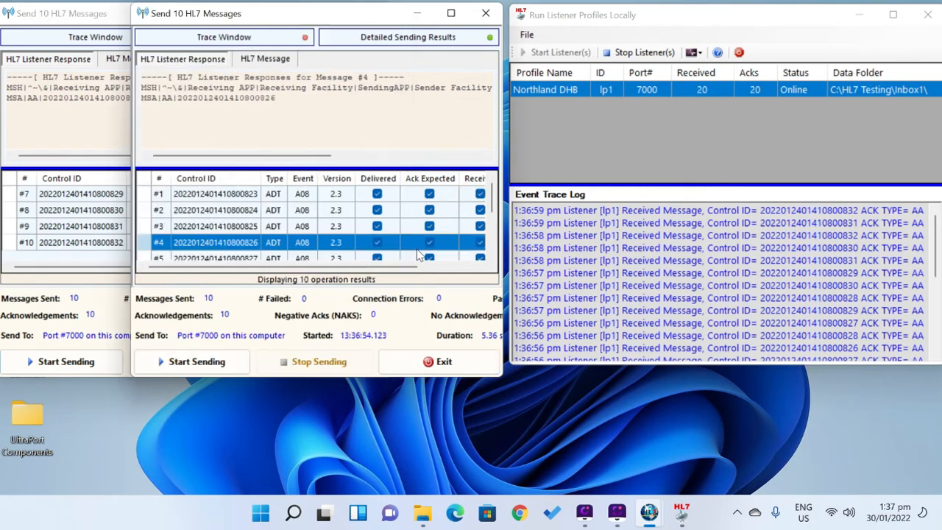
{"action": "scroll", "coordinate": [251, 223], "scroll_direction": "down", "scroll_amount": 2}
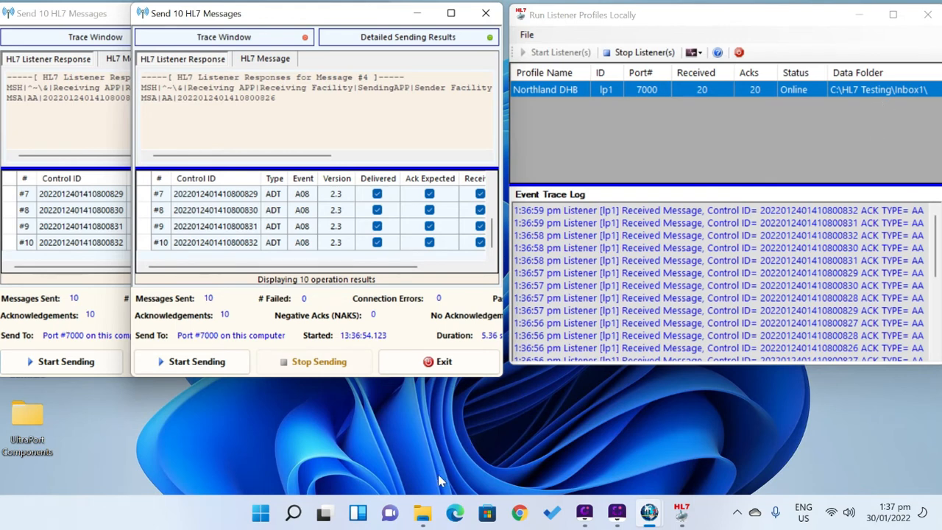
{"action": "left_click", "coordinate": [422, 513]}
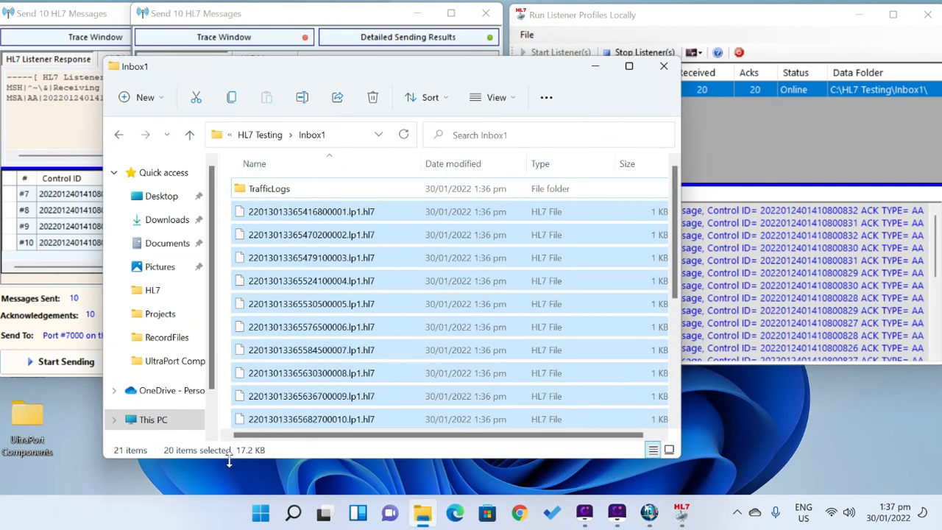